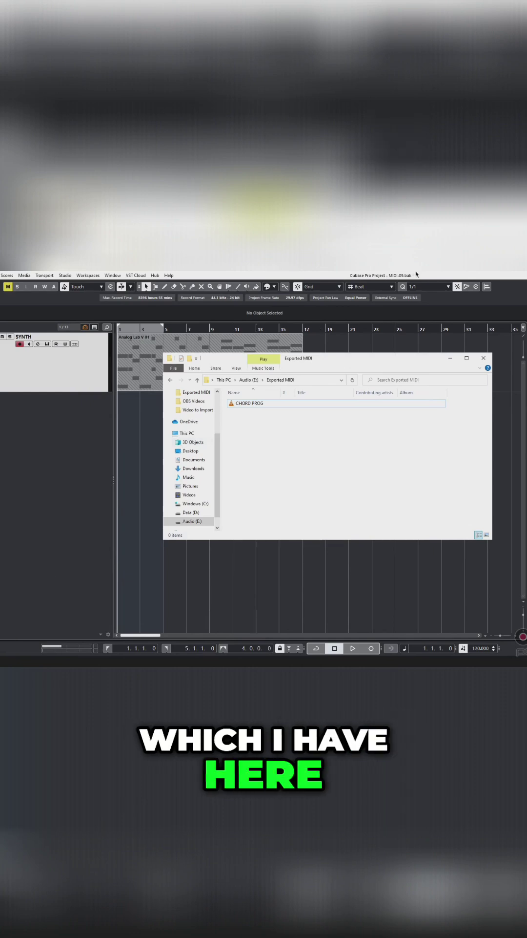
Check CHORD PROG's Properties in the Exported MIDI folder to confirm it is a 449-byte MIDI file
drag(361, 361, 342, 411)
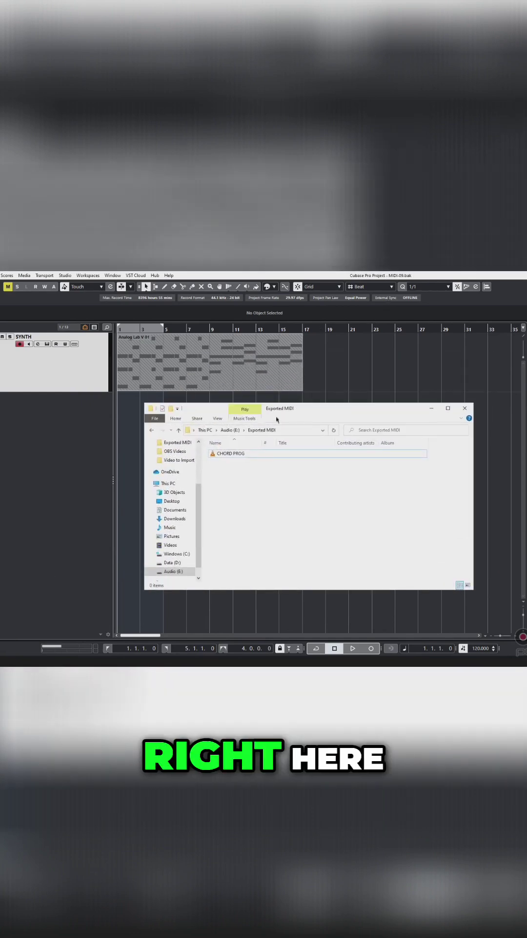
click(217, 455)
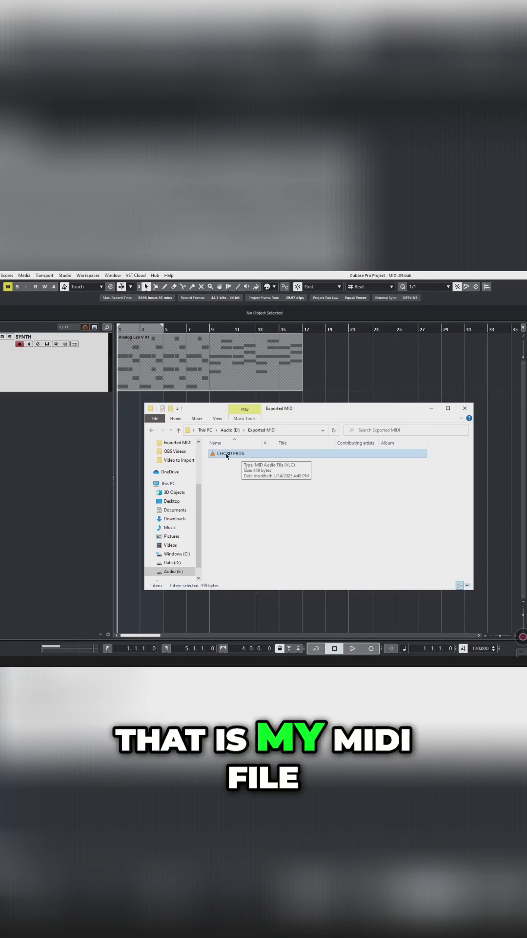
right_click(227, 454)
click(249, 631)
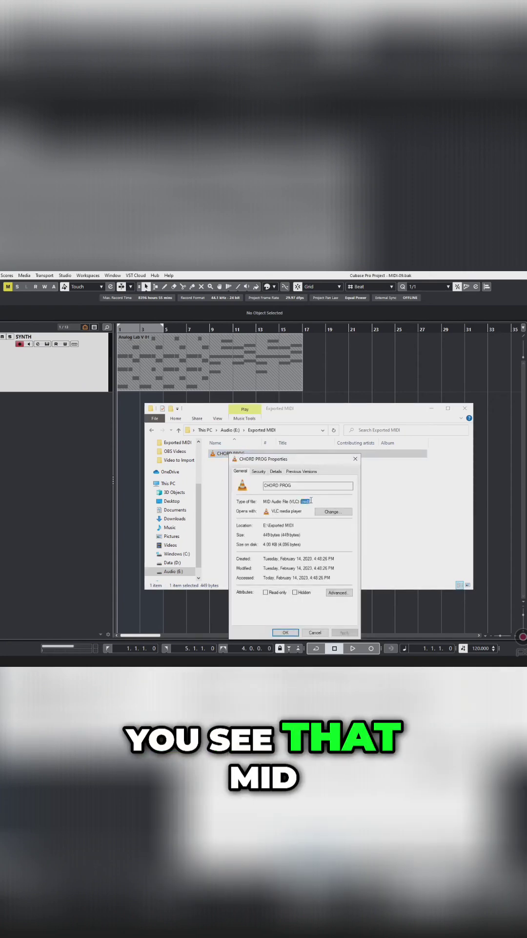
click(356, 461)
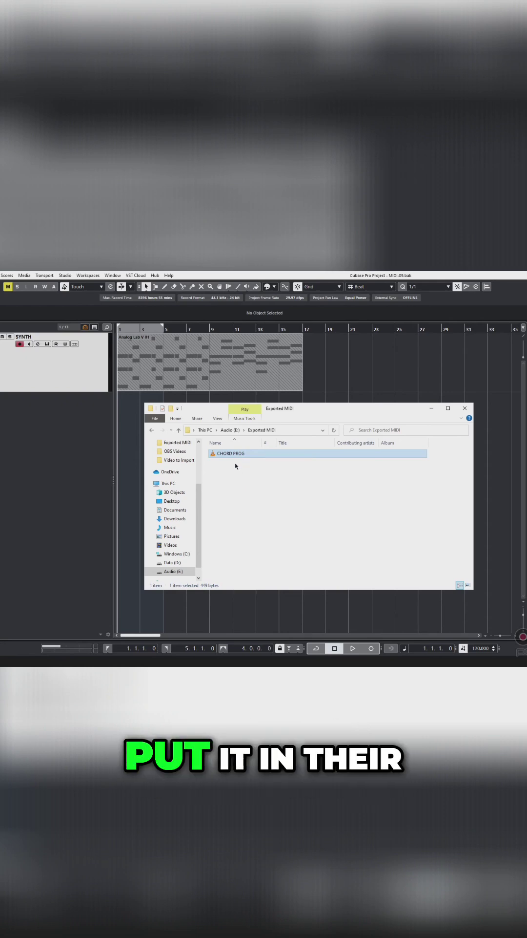
click(237, 475)
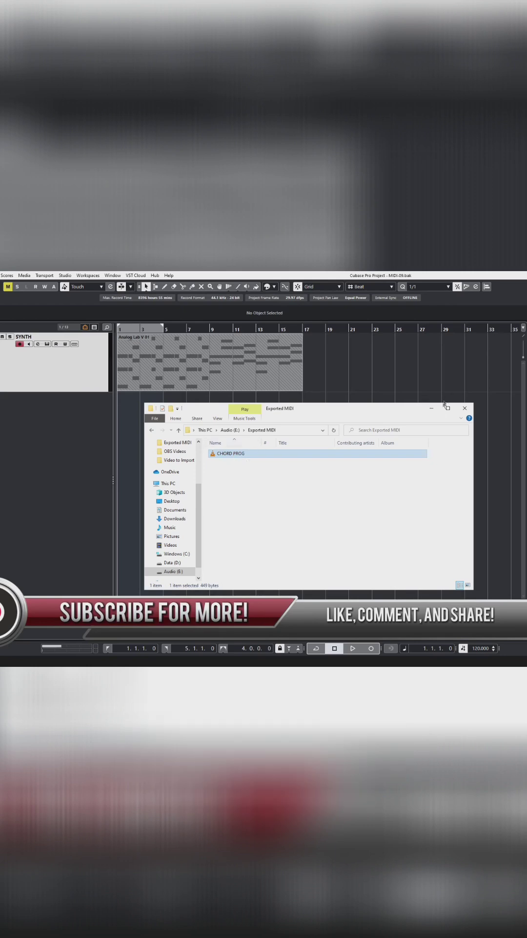
Close the Exported MIDI Explorer window to return to the Cubase chord progression project
click(464, 408)
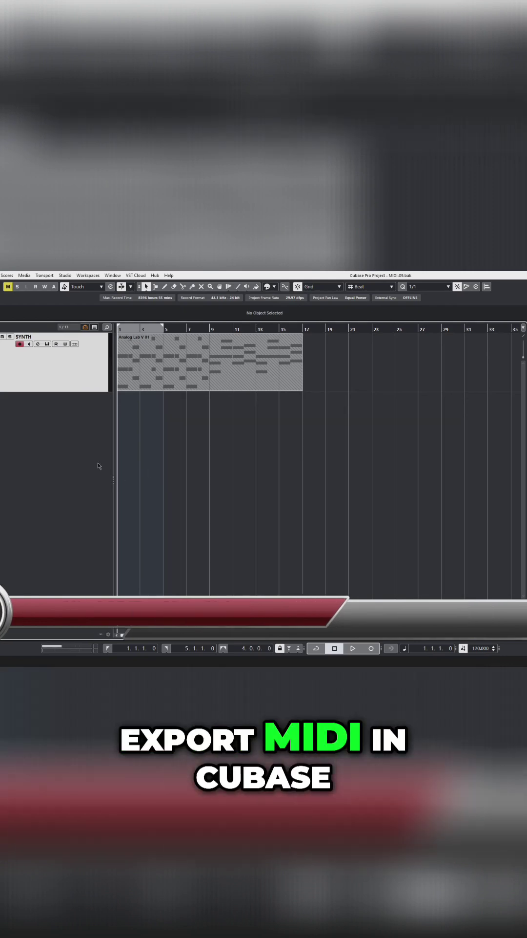